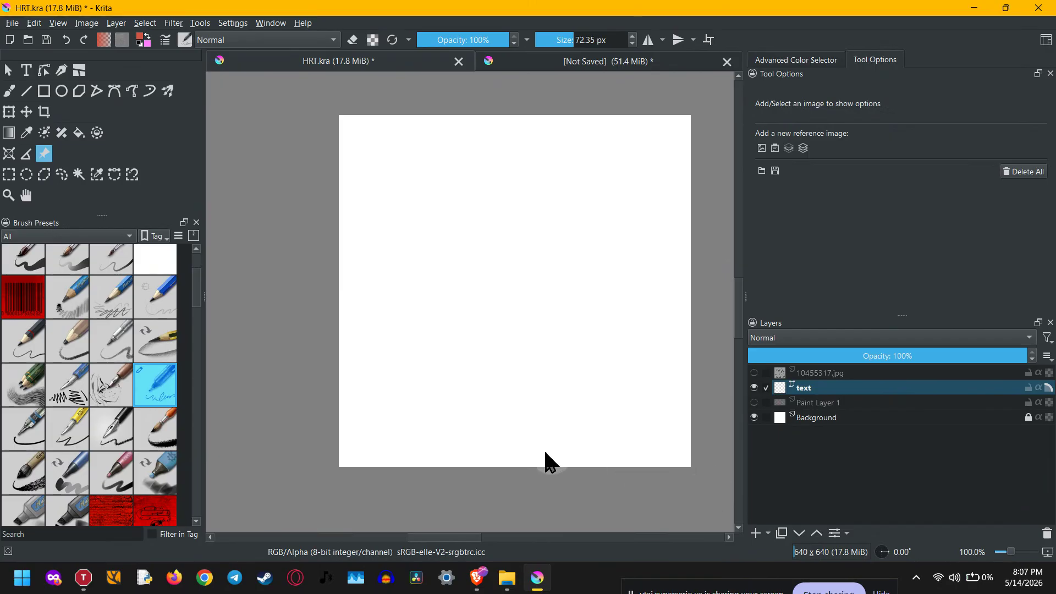
- Select Paint Layer 1, make it visible to show the red heart, and hide the text layer
click(754, 276)
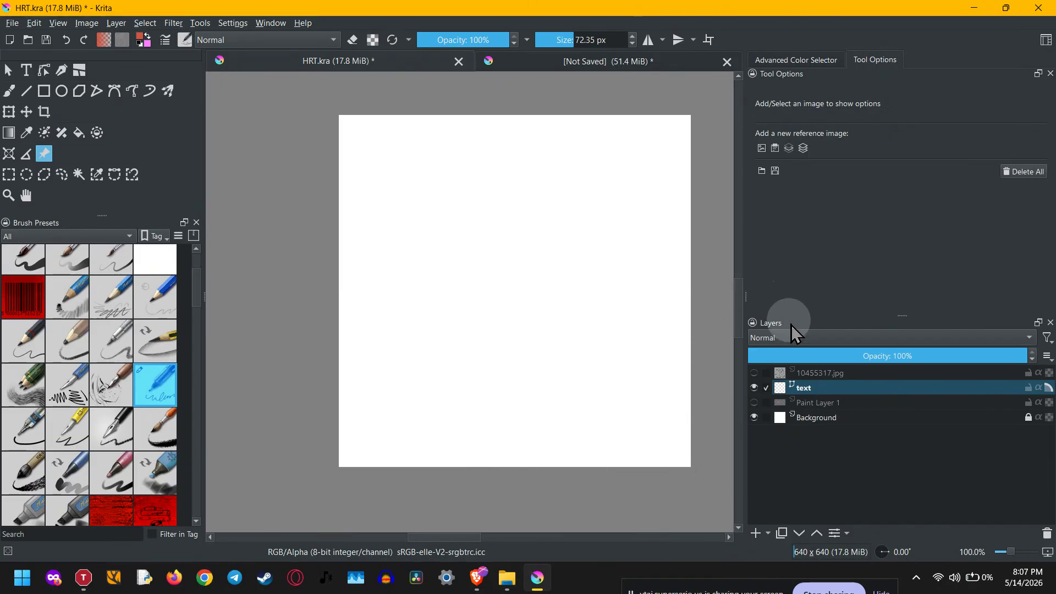
click(803, 395)
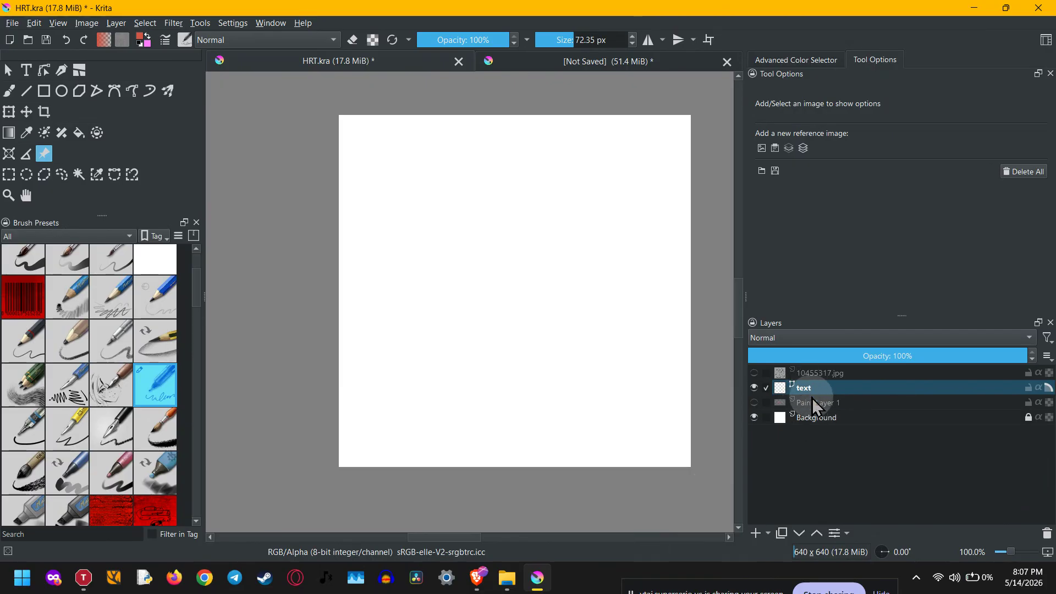
click(811, 406)
click(754, 403)
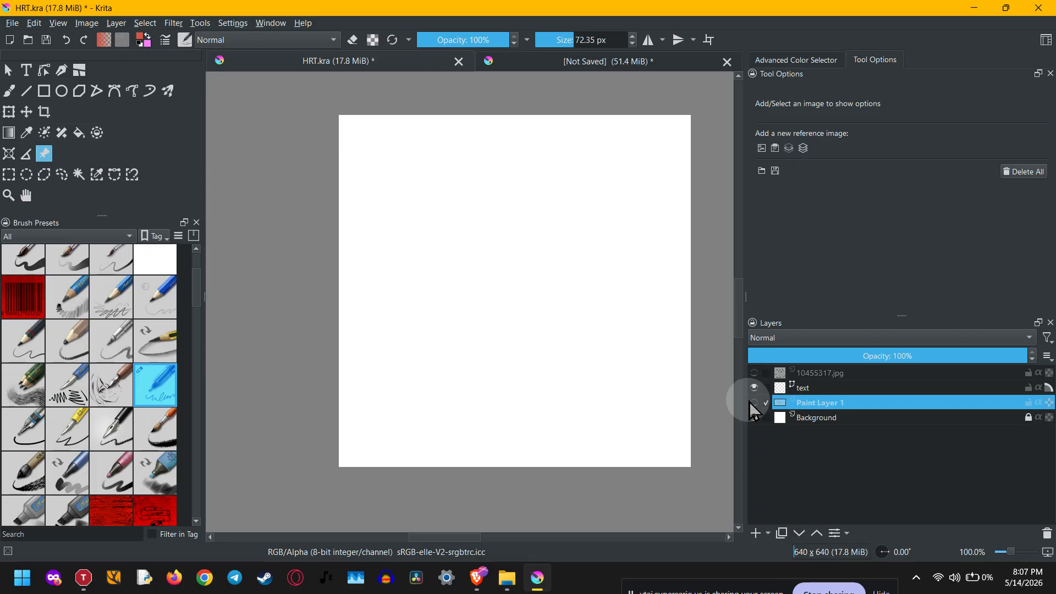
click(753, 403)
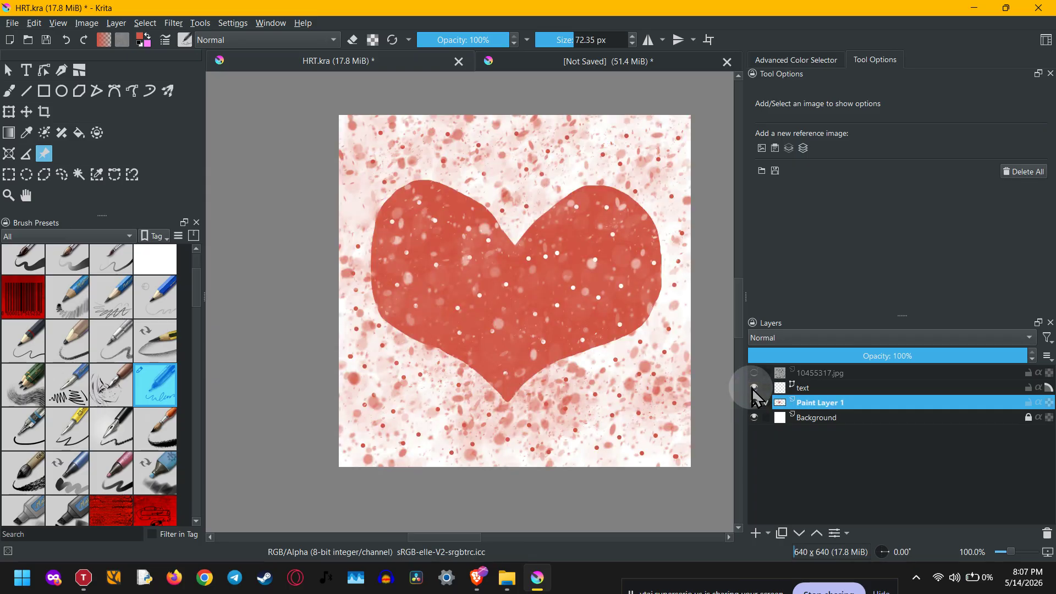
click(754, 388)
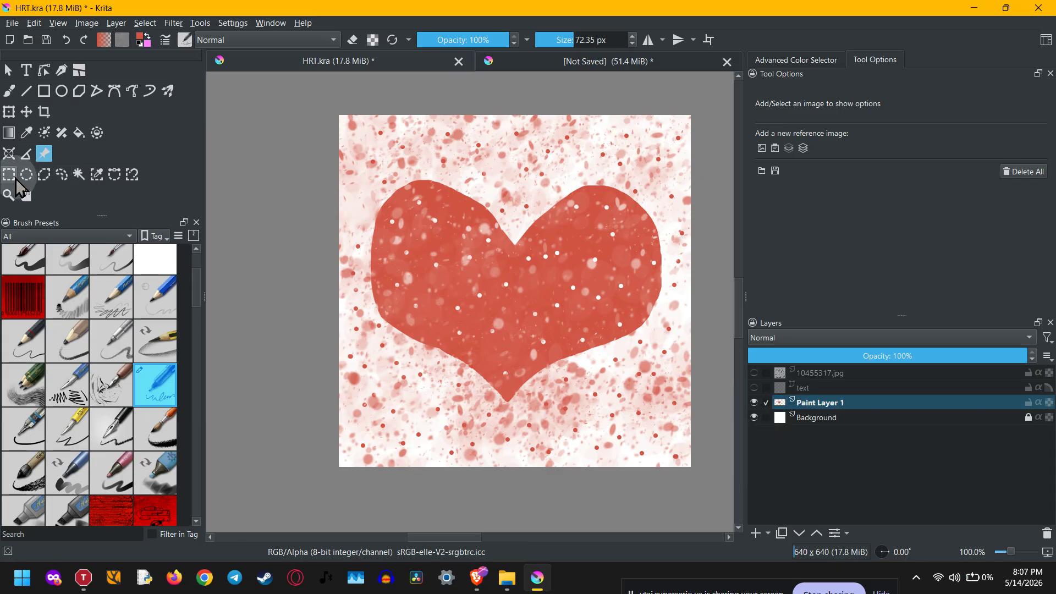
- Select a circle about 170 px wide on the heart's left lobe, cut it out, and clear the selection
click(8, 175)
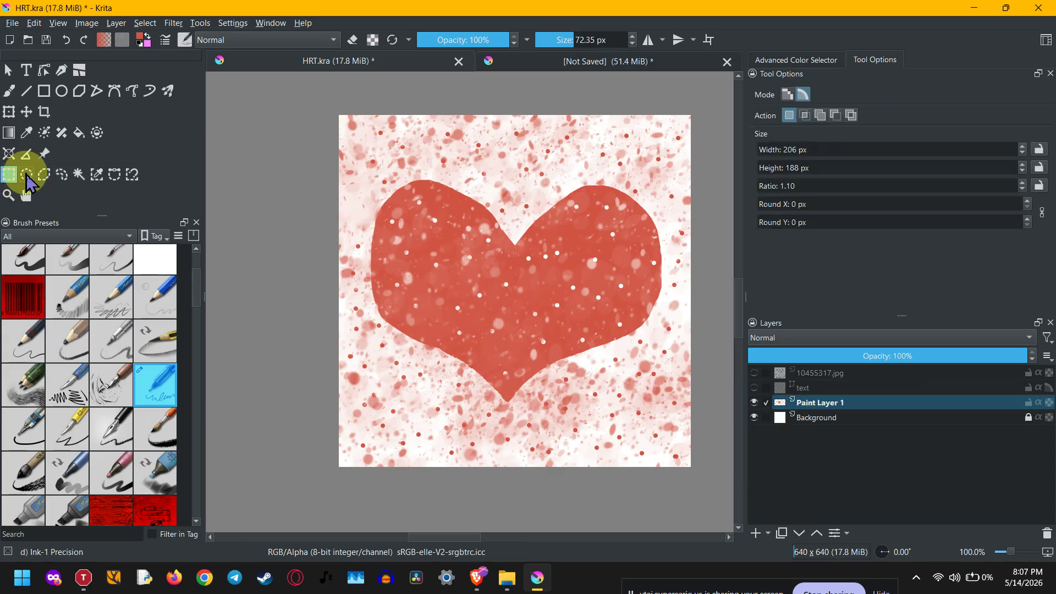
click(26, 175)
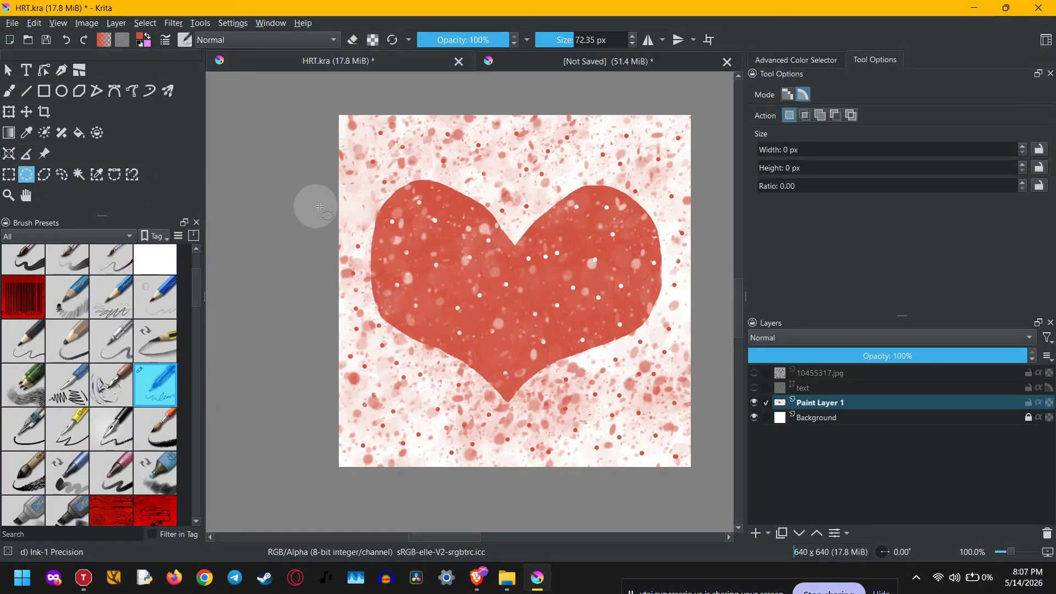
drag(407, 228, 499, 321)
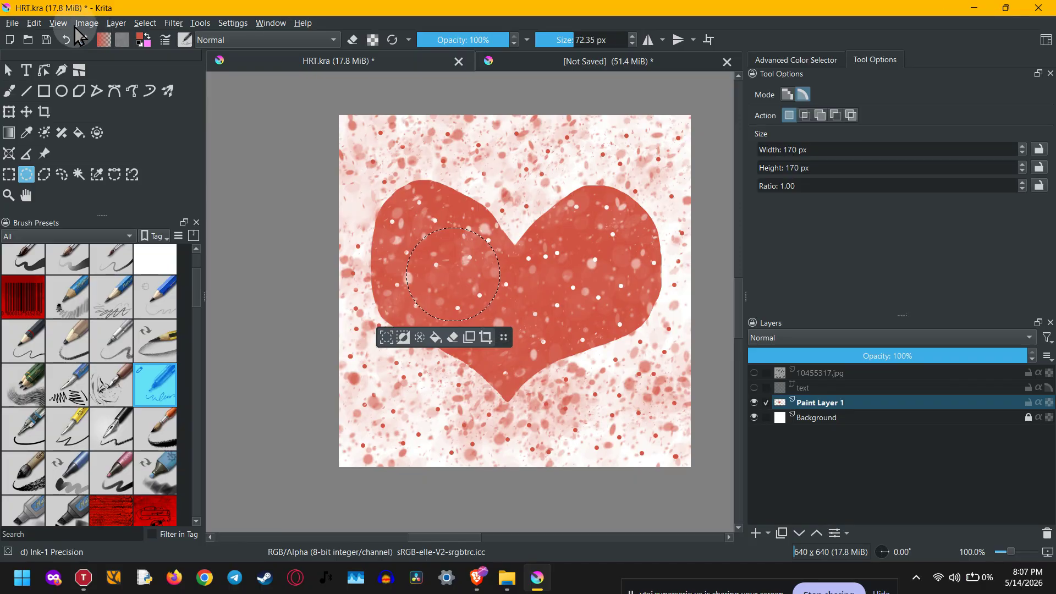
click(35, 23)
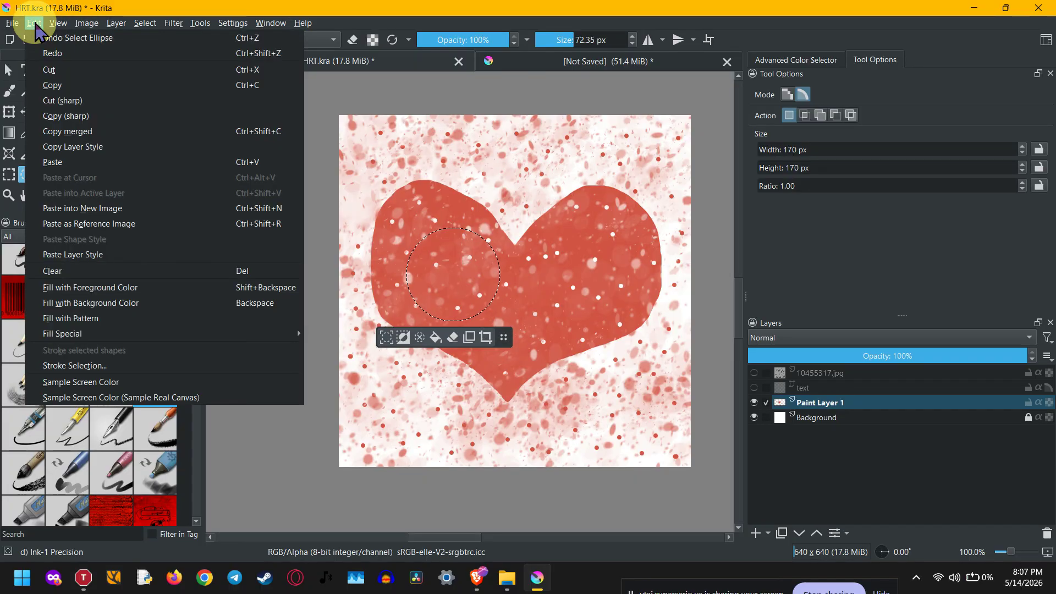
click(45, 67)
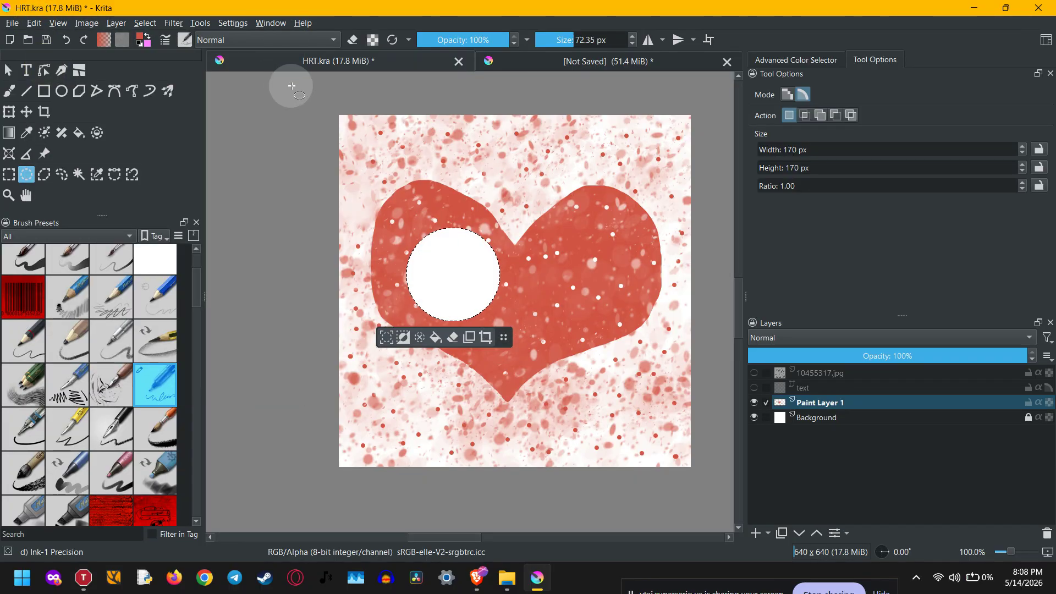
click(232, 166)
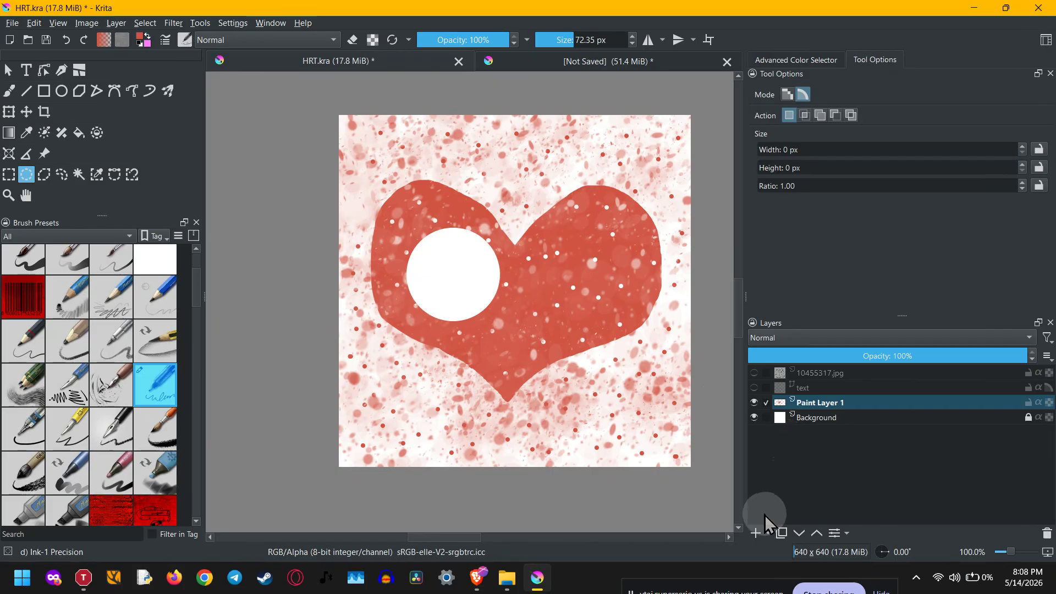
- Add a new paint layer, paste the cut circle, and check it by toggling the heart layer's visibility
click(755, 532)
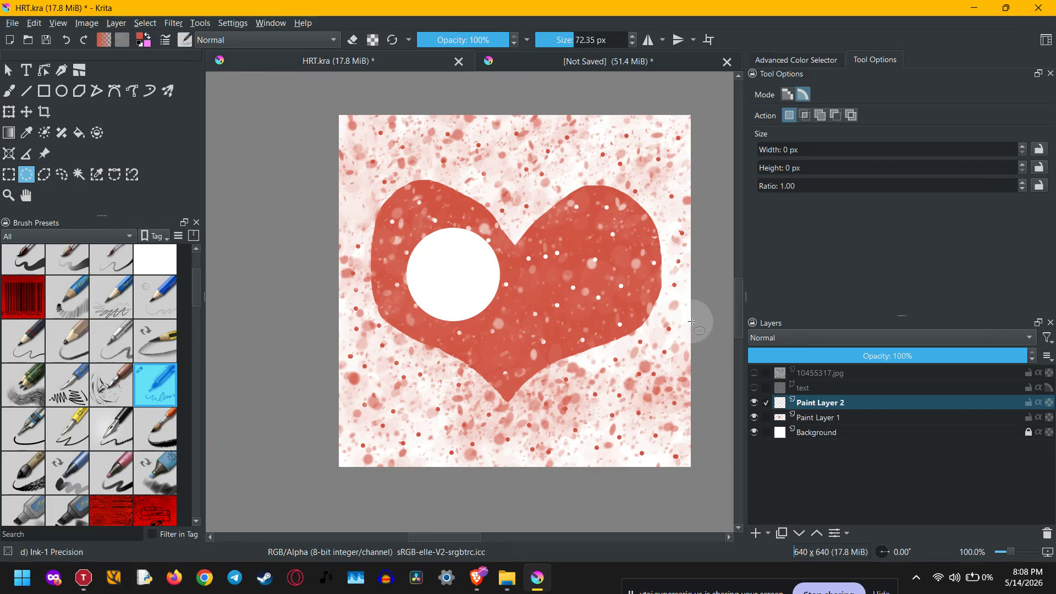
key(ctrl+v)
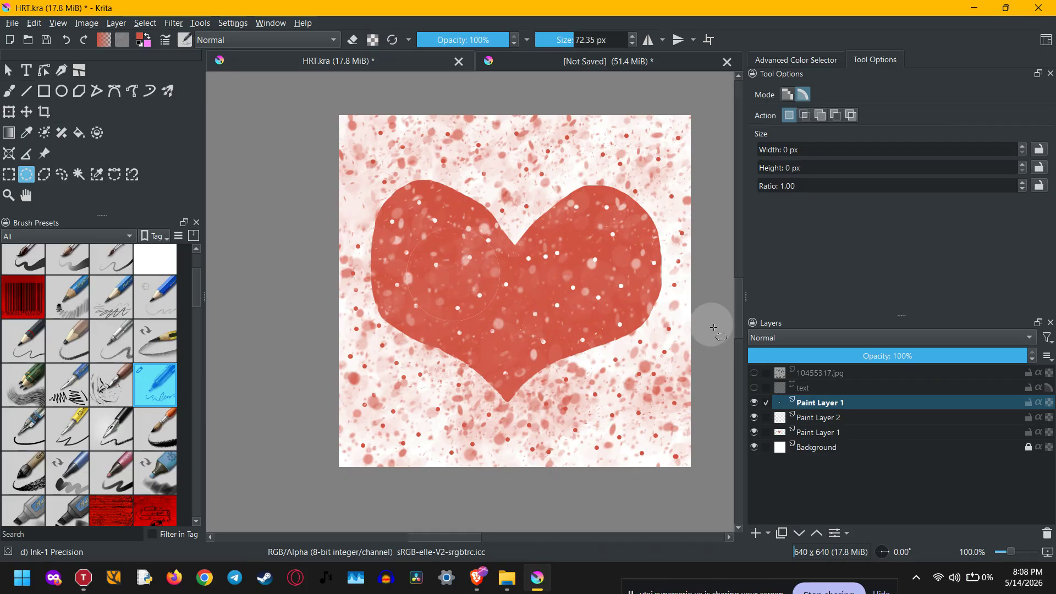
click(754, 423)
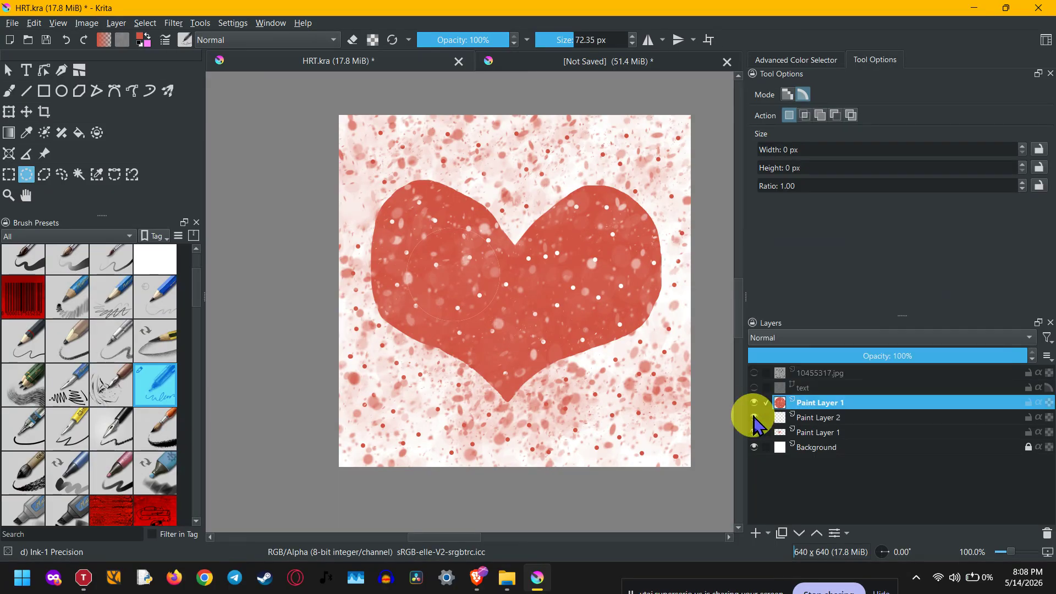
click(754, 432)
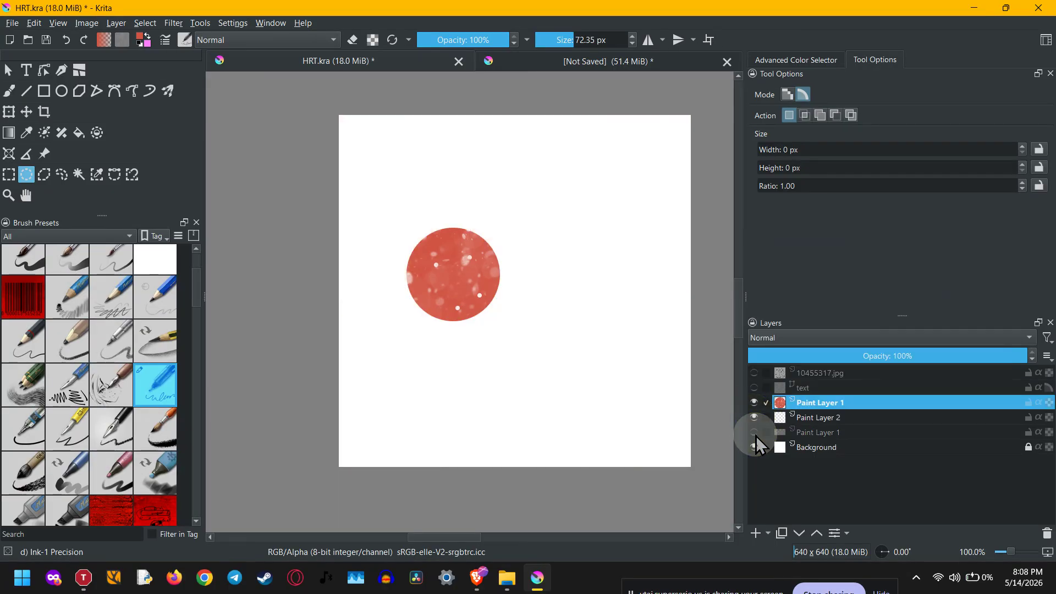
click(756, 434)
click(755, 435)
click(754, 434)
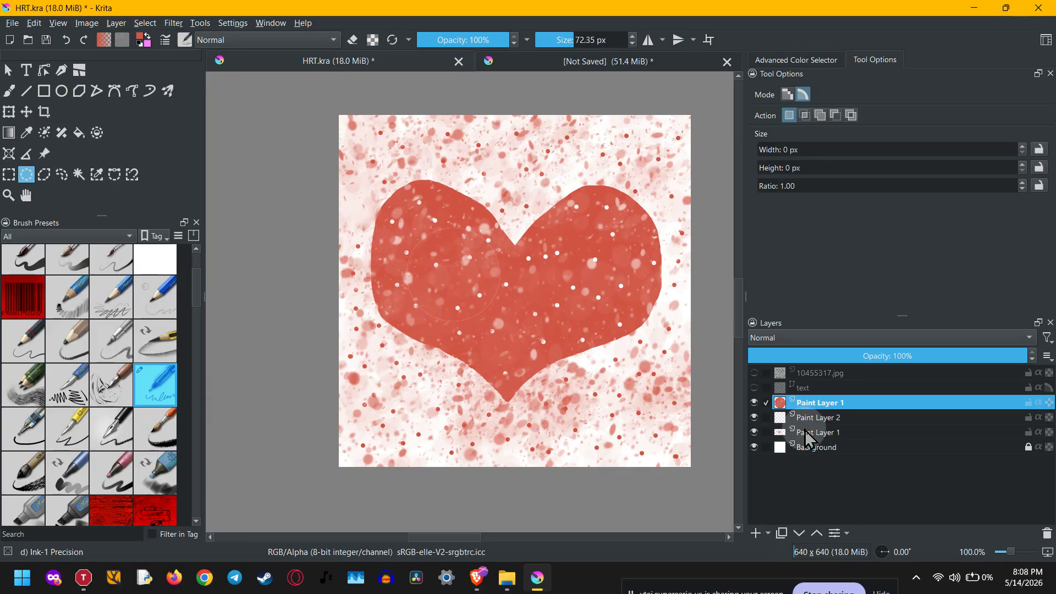
- Undo the pasted circle, the added paint layer and the cut, and clear the circular selection
mouse_move(805, 438)
key(ctrl+z)
key(ctrl+z)
key(ctrl+z)
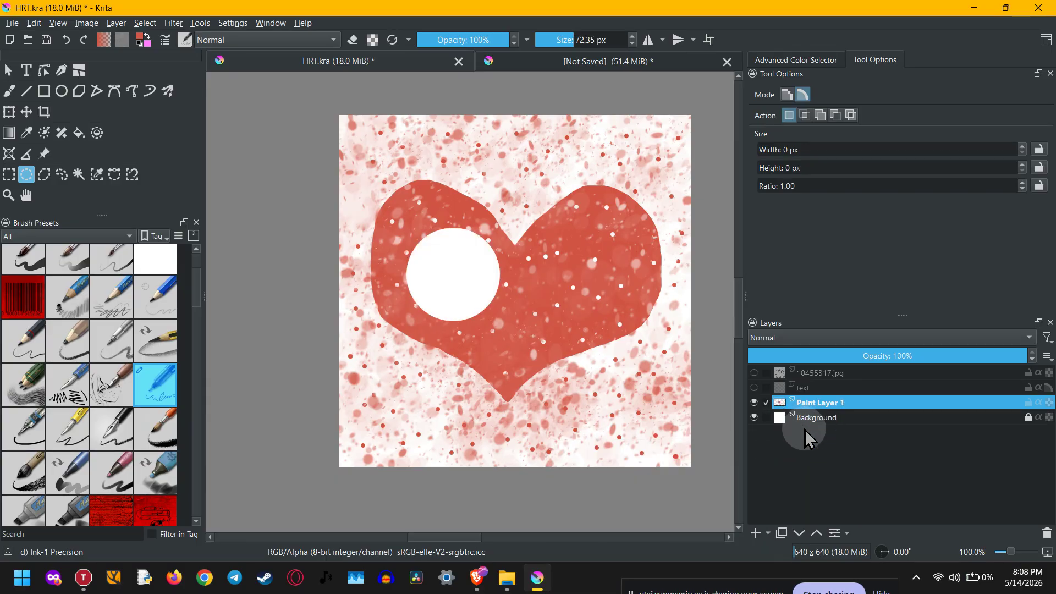
key(ctrl+z)
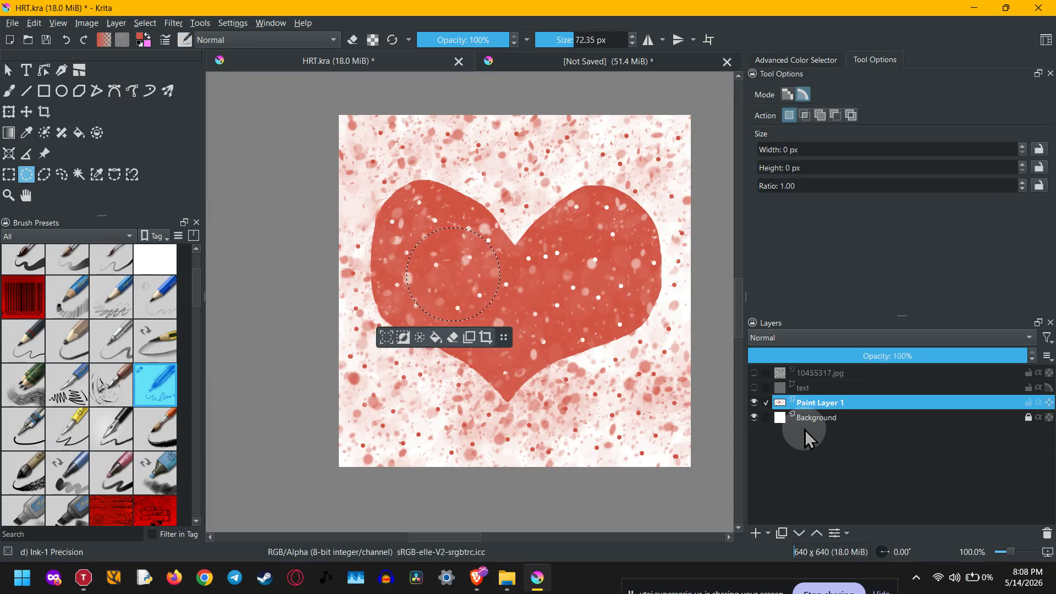
click(612, 349)
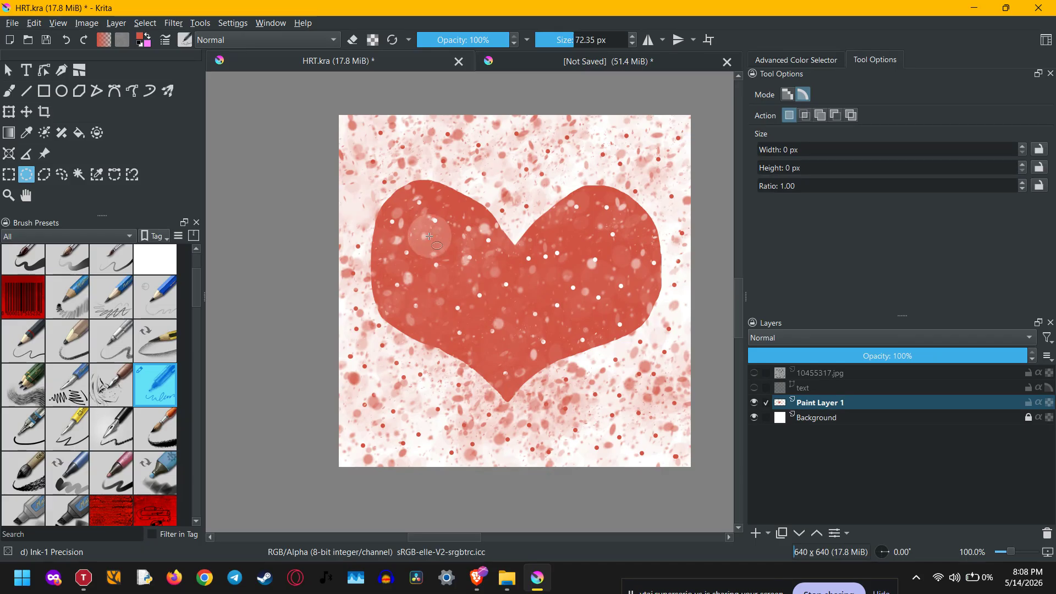
- Cut an elliptical selection about 165 × 175 px from the heart's right lobe to a new layer, checking it by toggling layer visibility
drag(535, 243, 625, 341)
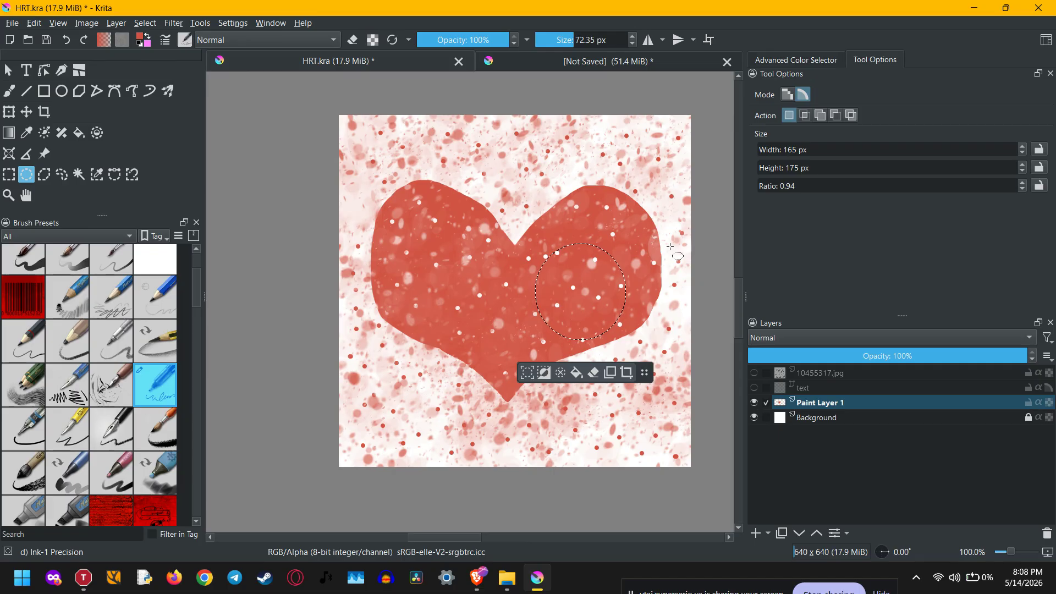
click(116, 23)
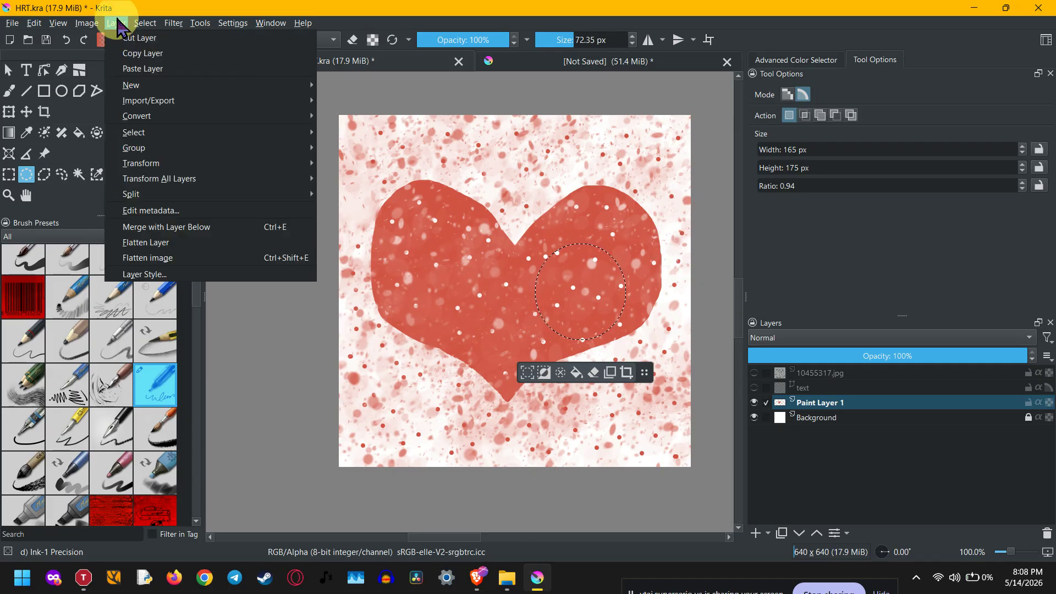
mouse_move(165, 86)
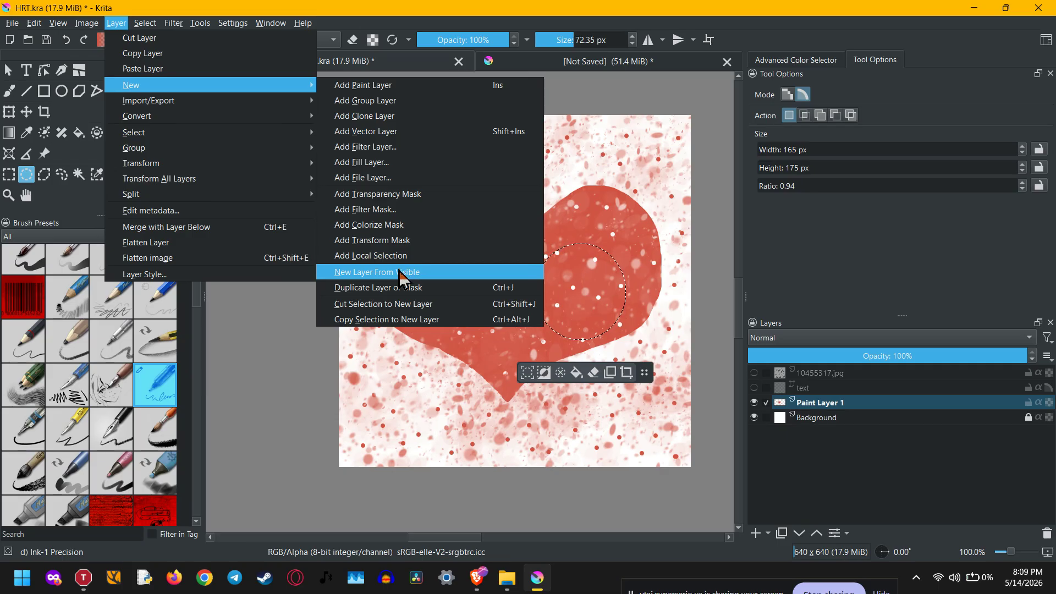
click(450, 306)
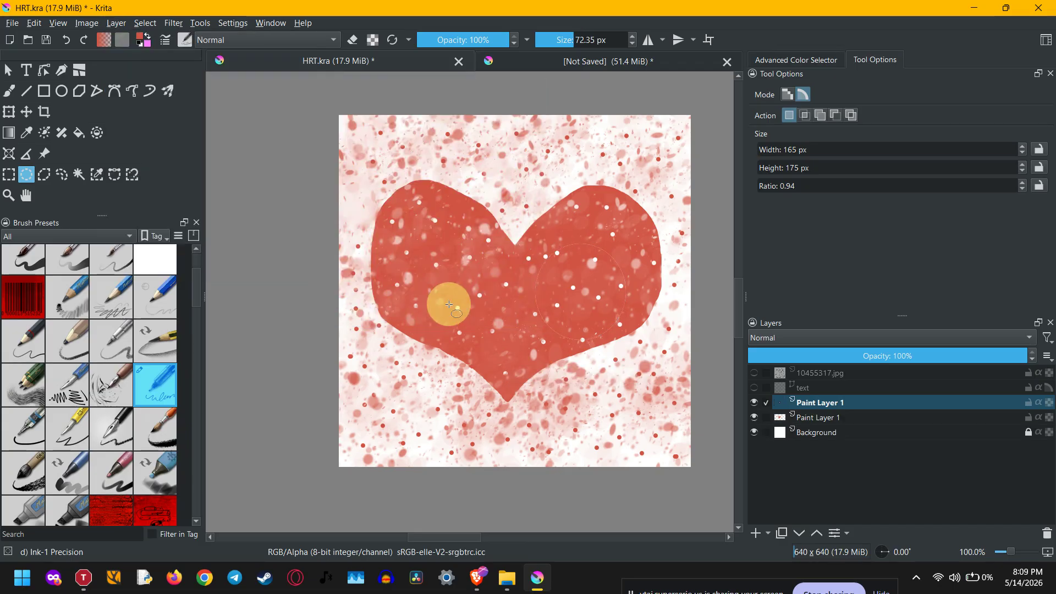
click(754, 402)
click(753, 403)
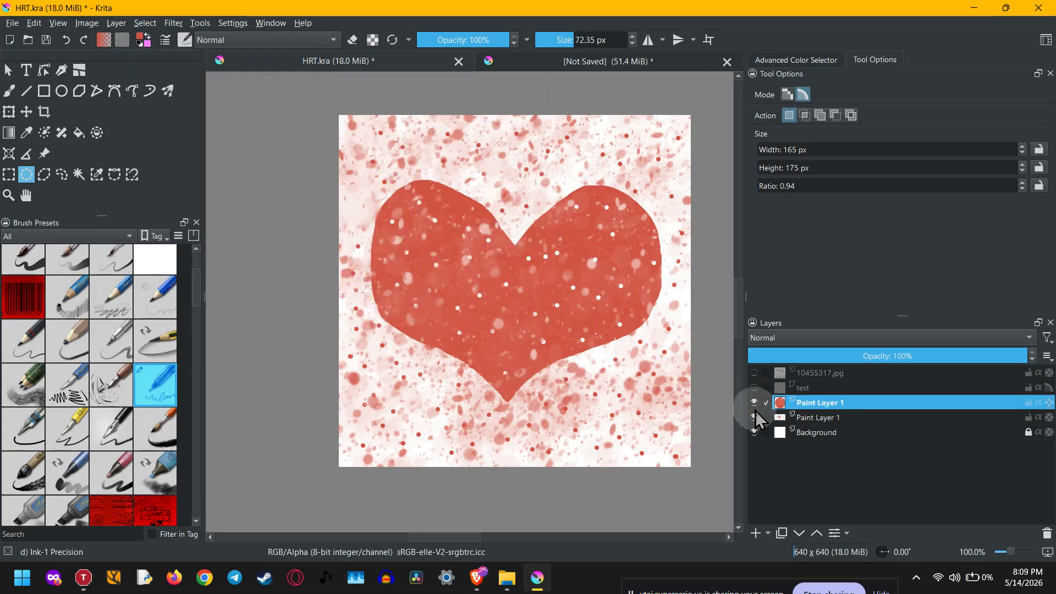
click(754, 417)
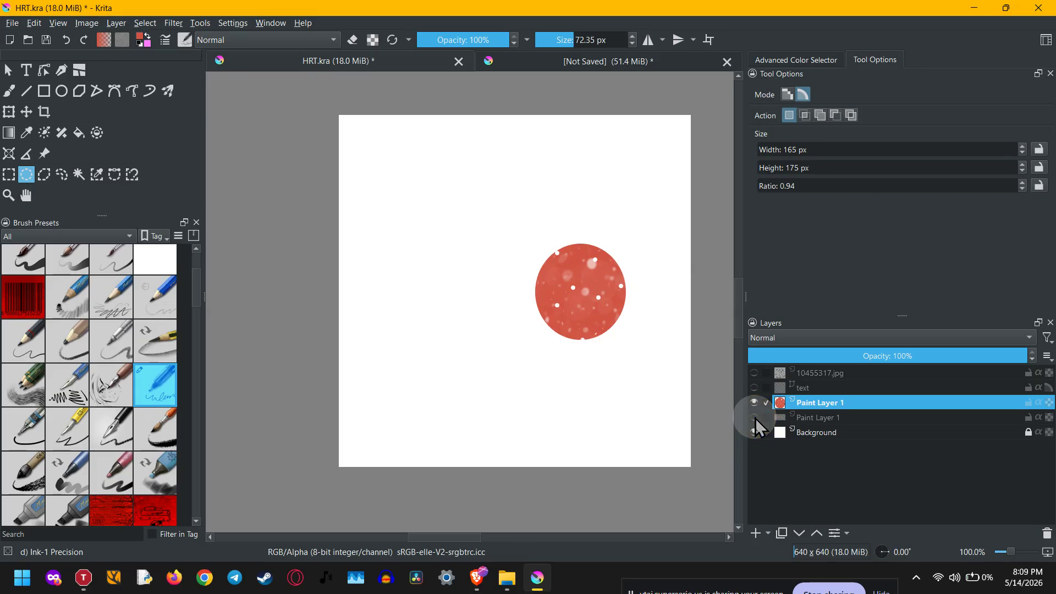
click(754, 418)
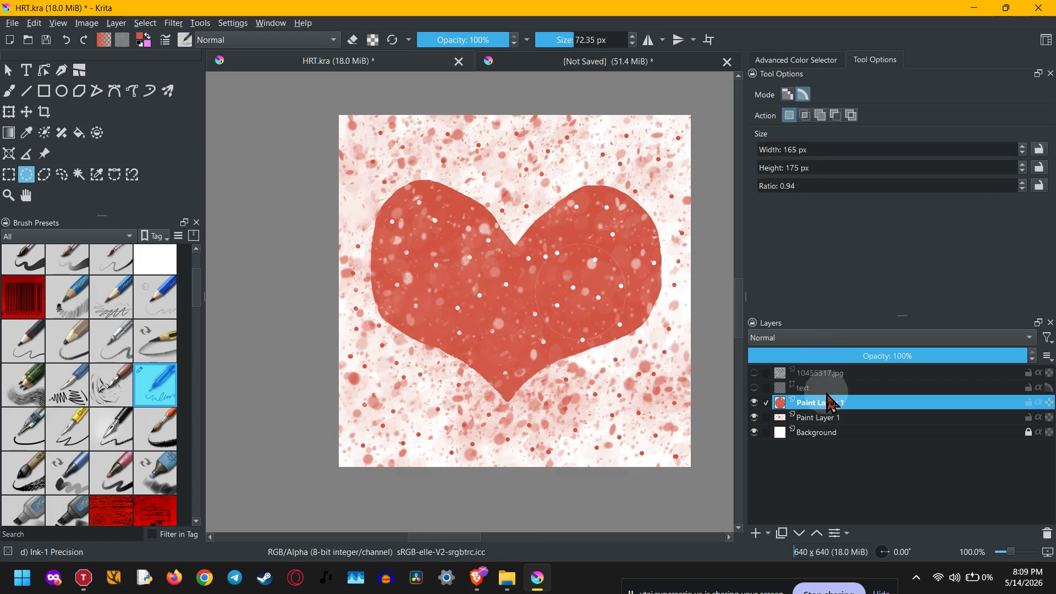
- Move the cut-out ellipse layer below the Background and return it to its place above the heart layer
drag(830, 411, 829, 441)
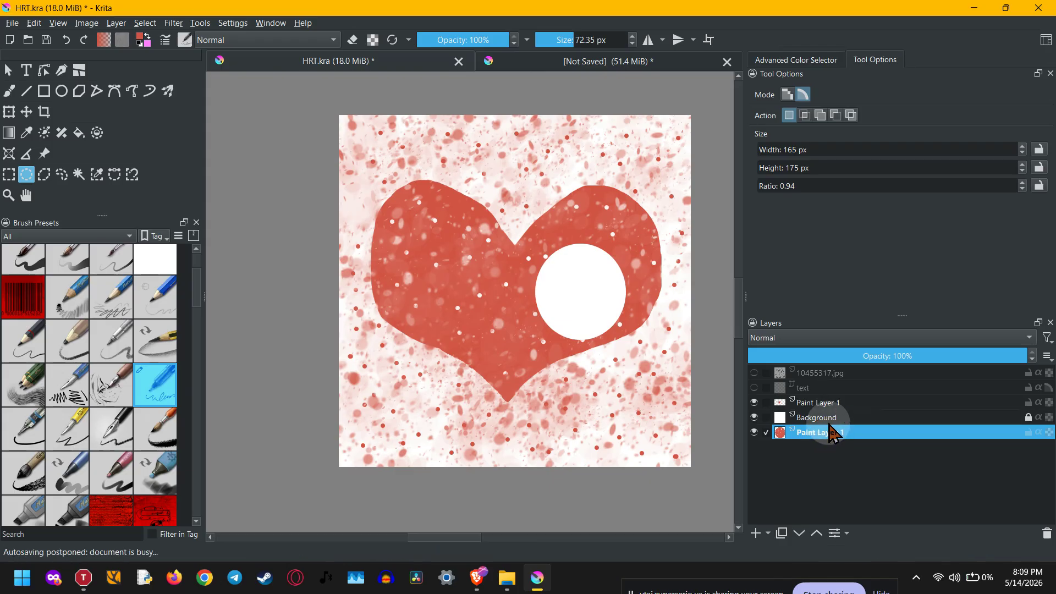
click(830, 421)
click(832, 433)
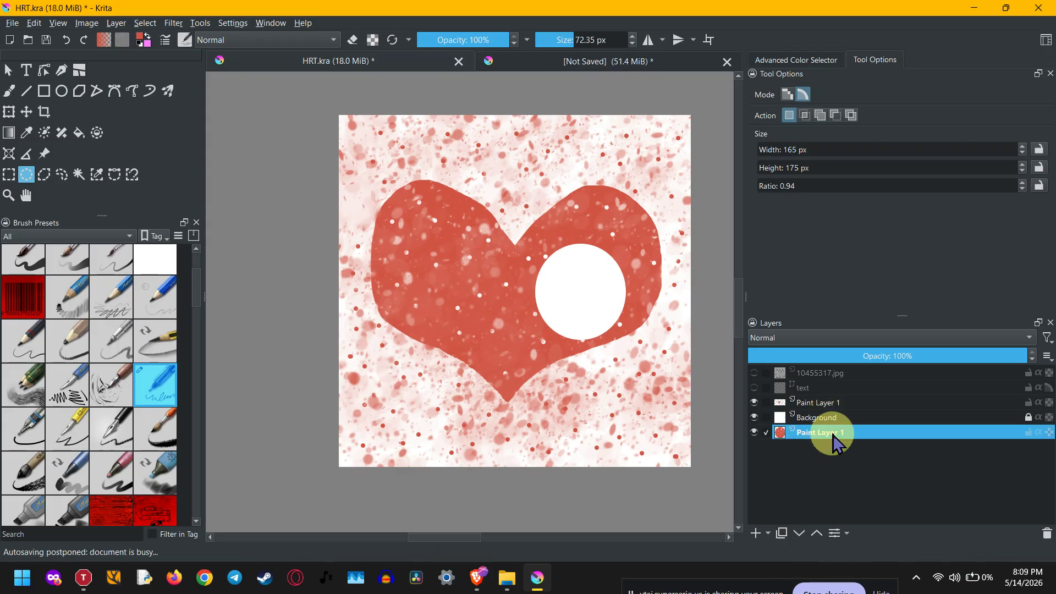
click(816, 533)
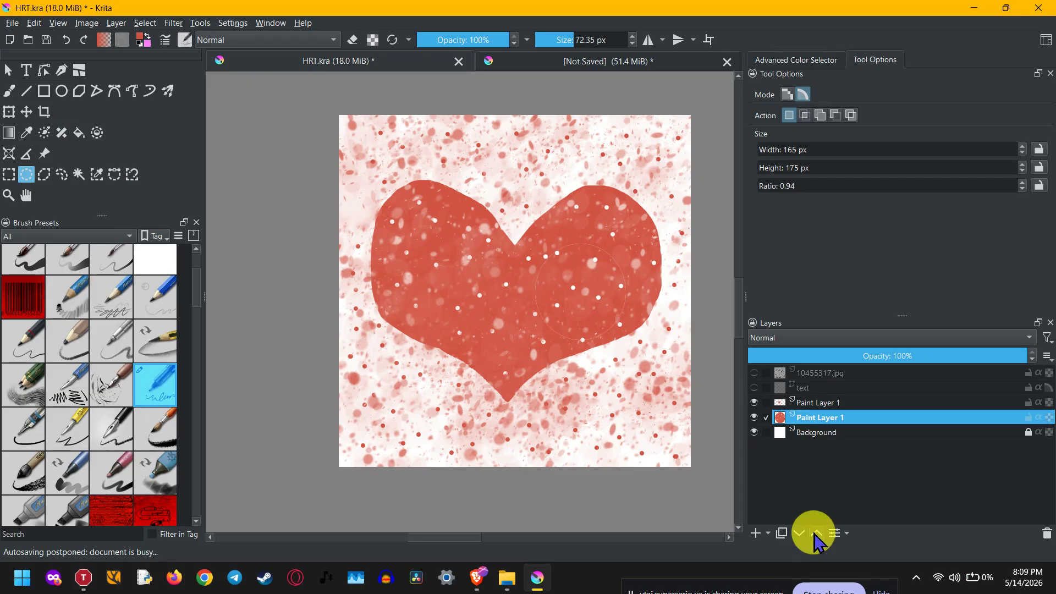
click(816, 533)
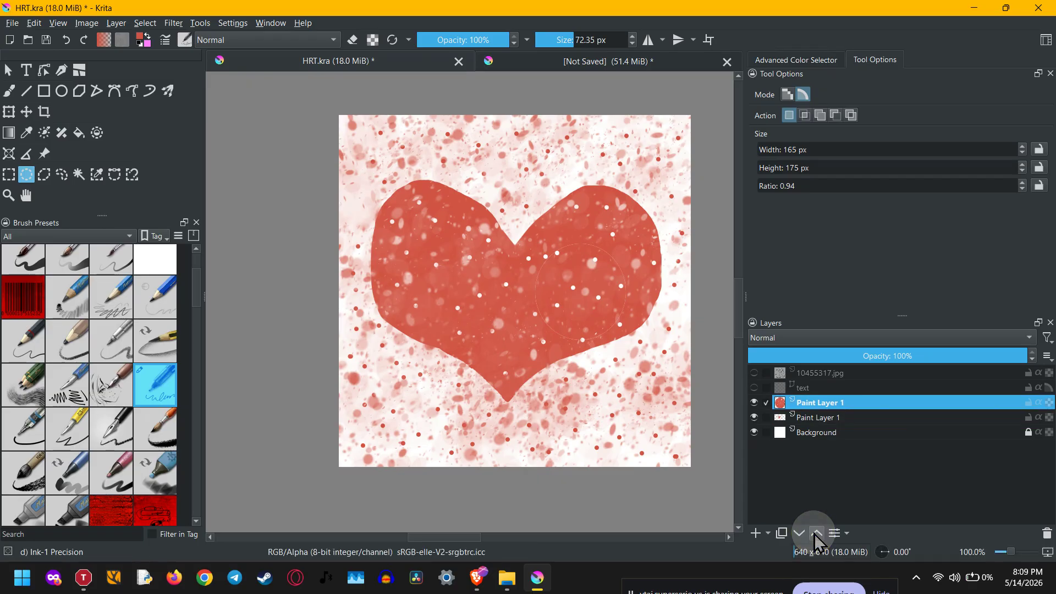